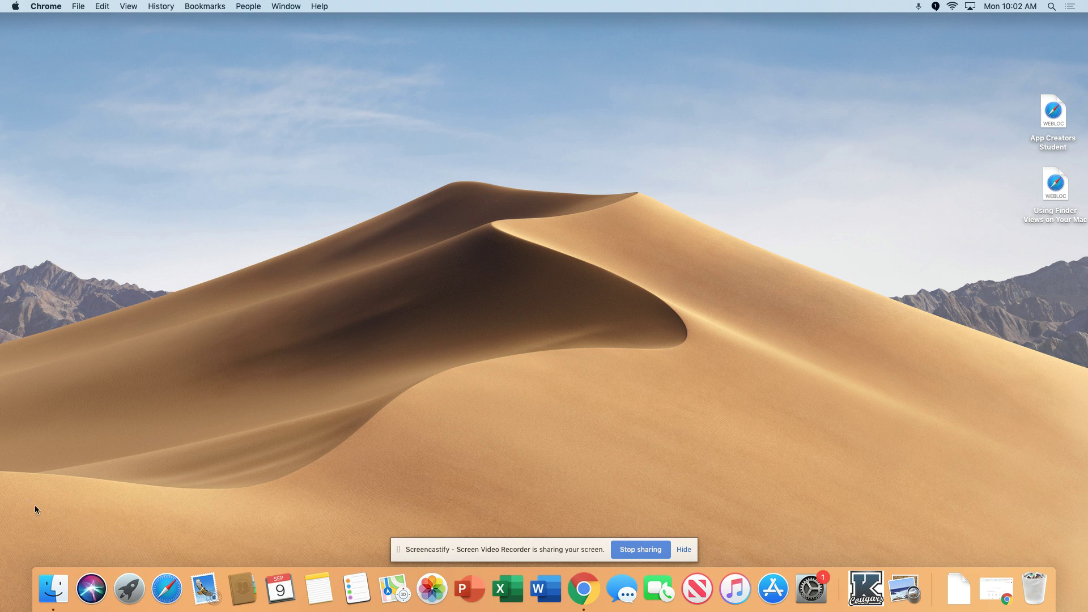
Step: Open a Finder window on Recents and nudge it slightly up and right
{"action": "left_click", "coordinate": [56, 584]}
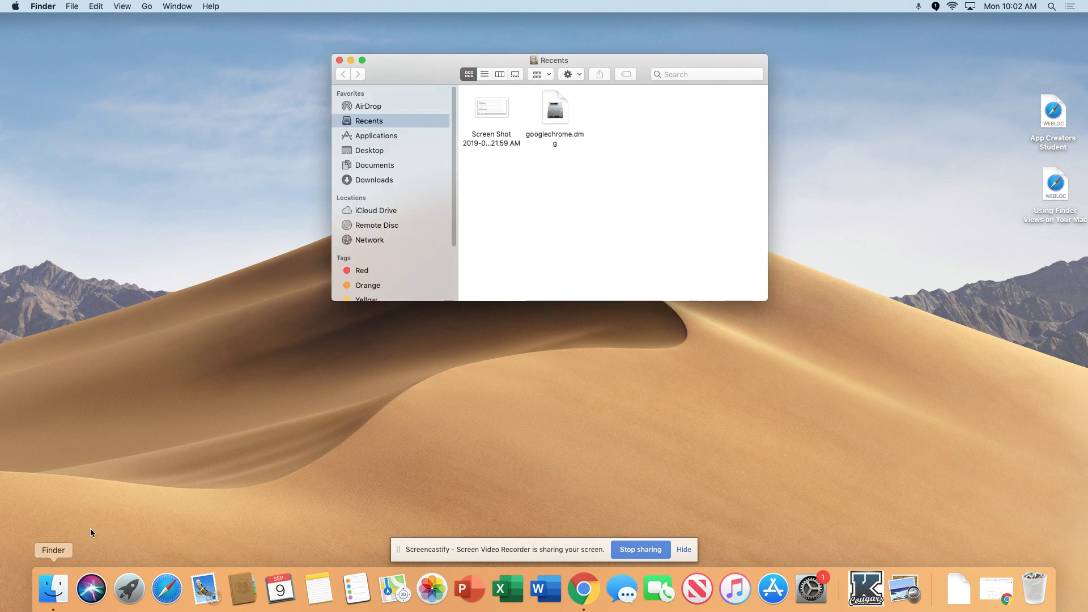
{"action": "left_click_drag", "start_coordinate": [394, 68], "coordinate": [415, 47]}
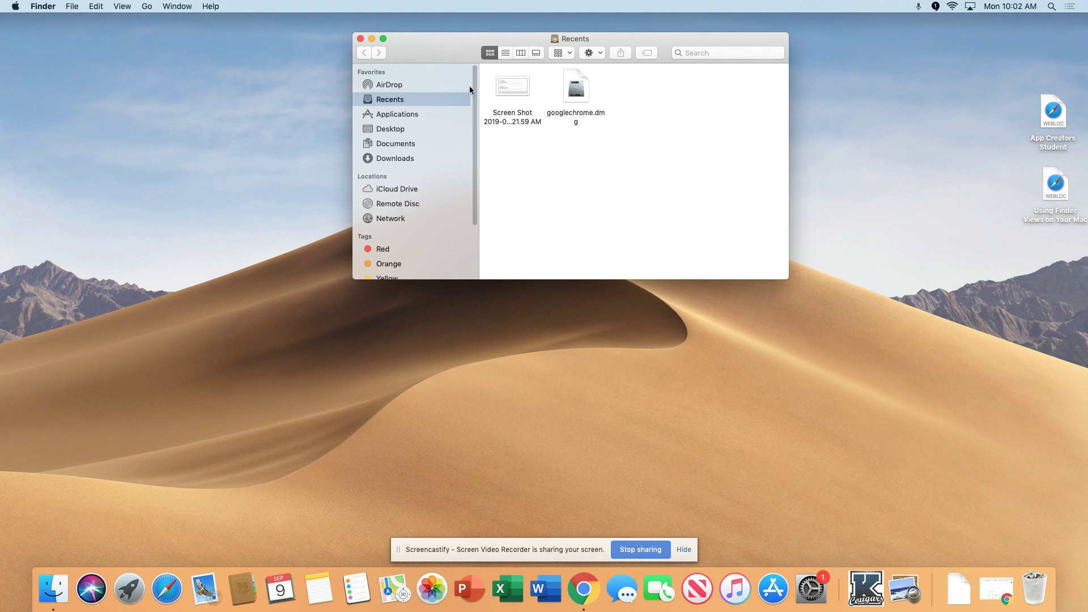
{"action": "left_click", "coordinate": [407, 116]}
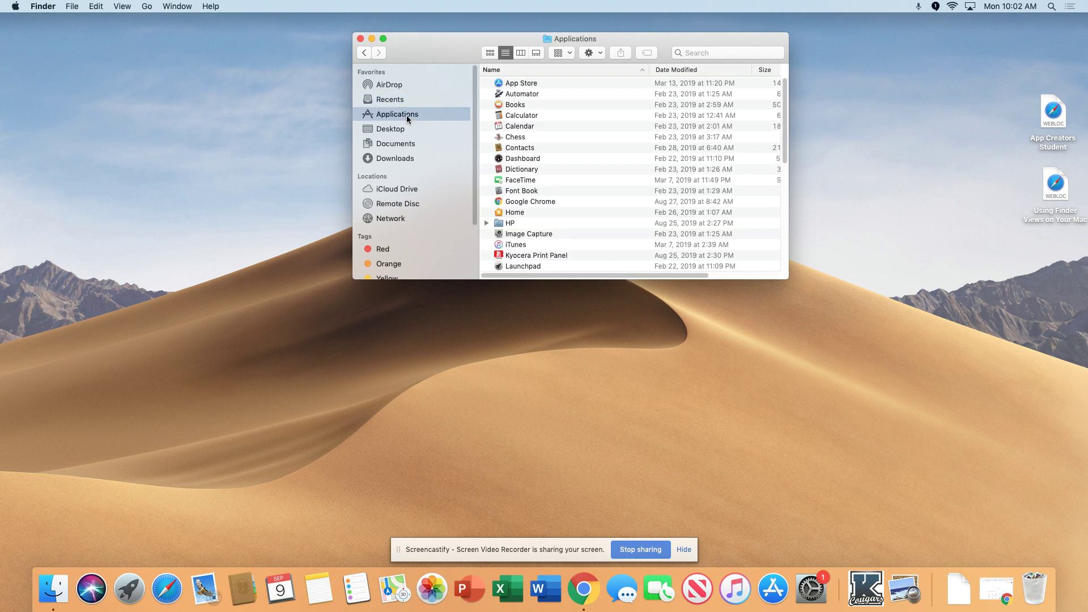
{"action": "left_click", "coordinate": [393, 129]}
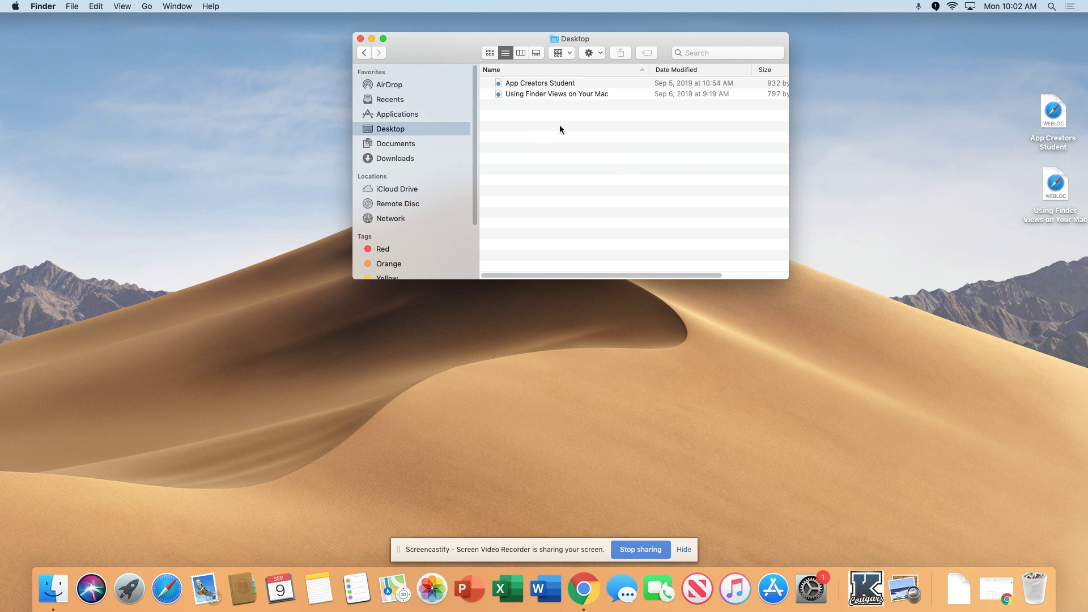
{"action": "left_click", "coordinate": [393, 143]}
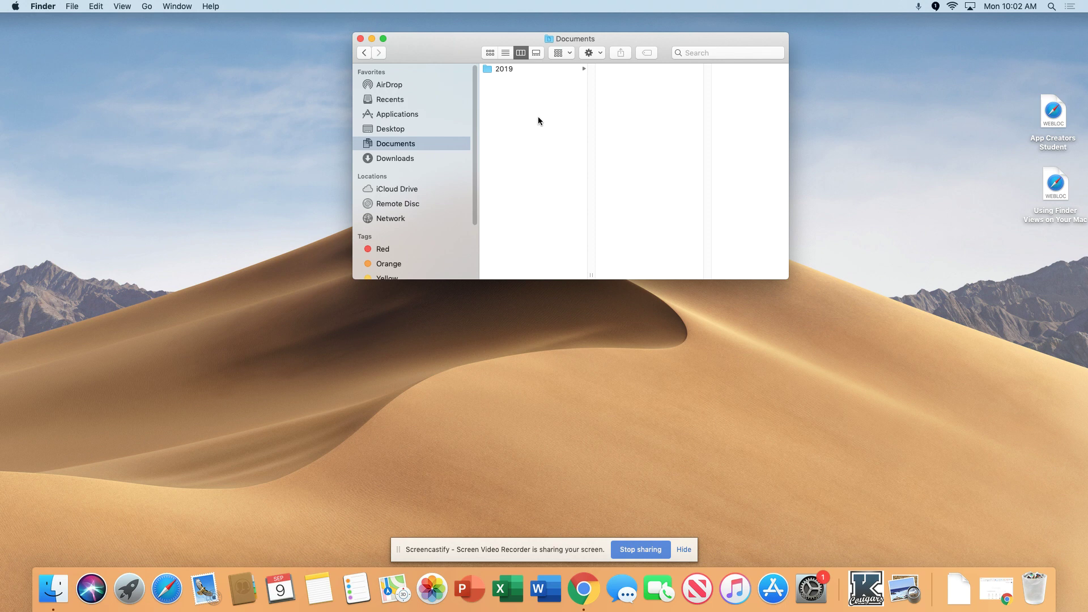
{"action": "left_click", "coordinate": [389, 158]}
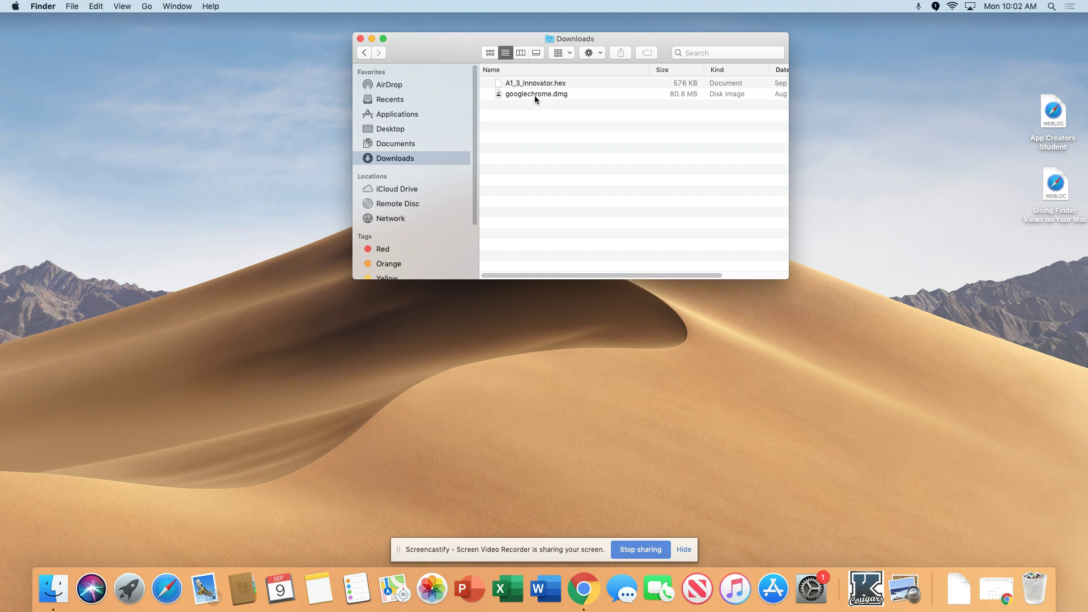
{"action": "left_click", "coordinate": [400, 88]}
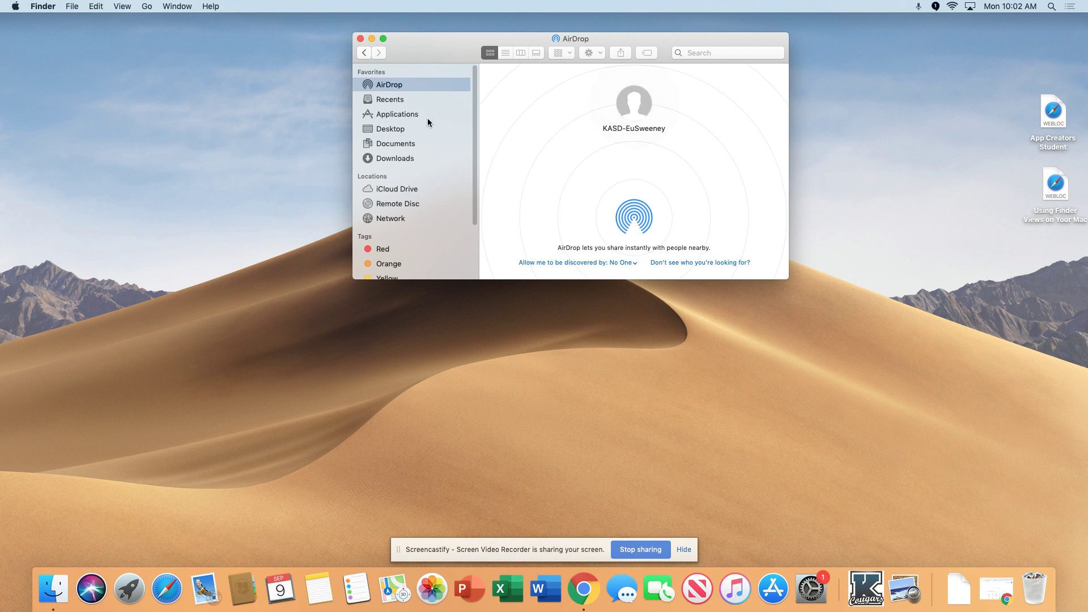
{"action": "left_click", "coordinate": [396, 101]}
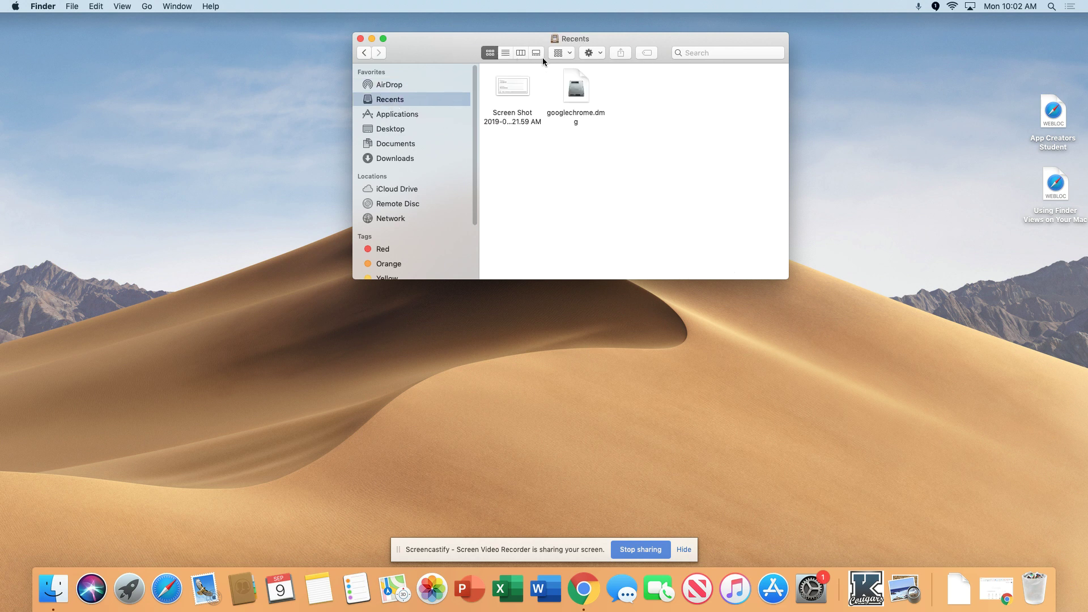
Step: Open the Documents folder and show its 2019 folder in list view
{"action": "left_click", "coordinate": [397, 143]}
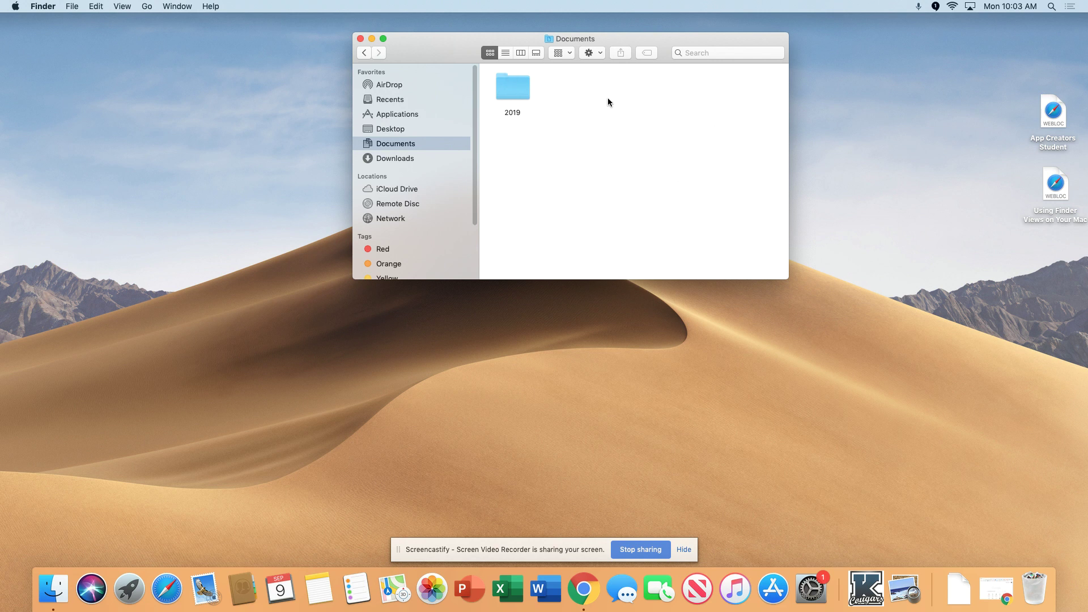
{"action": "left_click", "coordinate": [506, 54]}
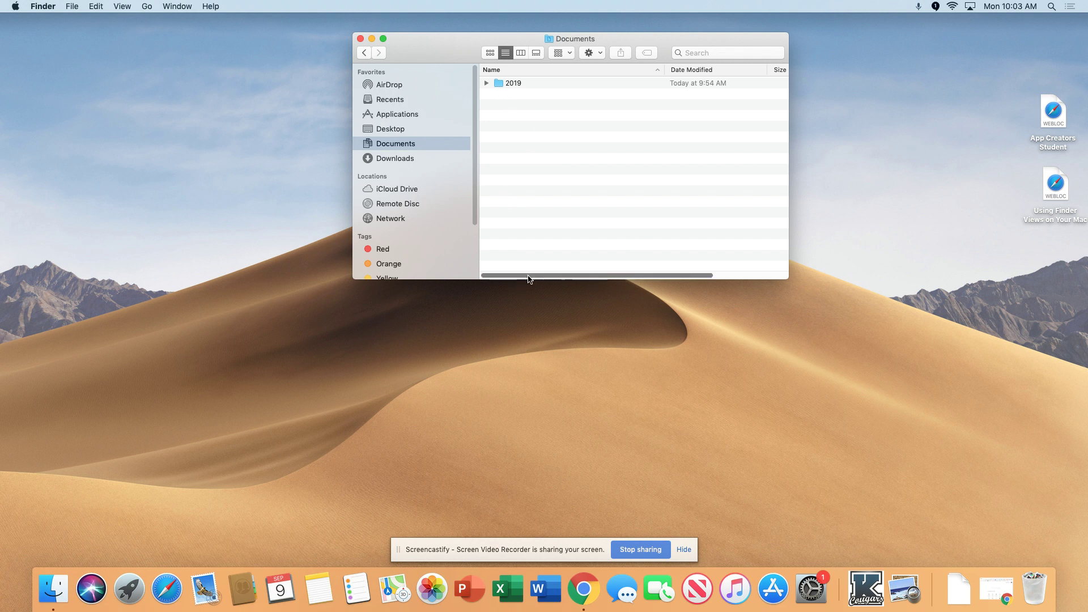
{"action": "mouse_move", "coordinate": [554, 274]}
{"action": "left_mouse_down"}
{"action": "mouse_move", "coordinate": [628, 274]}
{"action": "mouse_move", "coordinate": [505, 153]}
{"action": "left_mouse_up"}
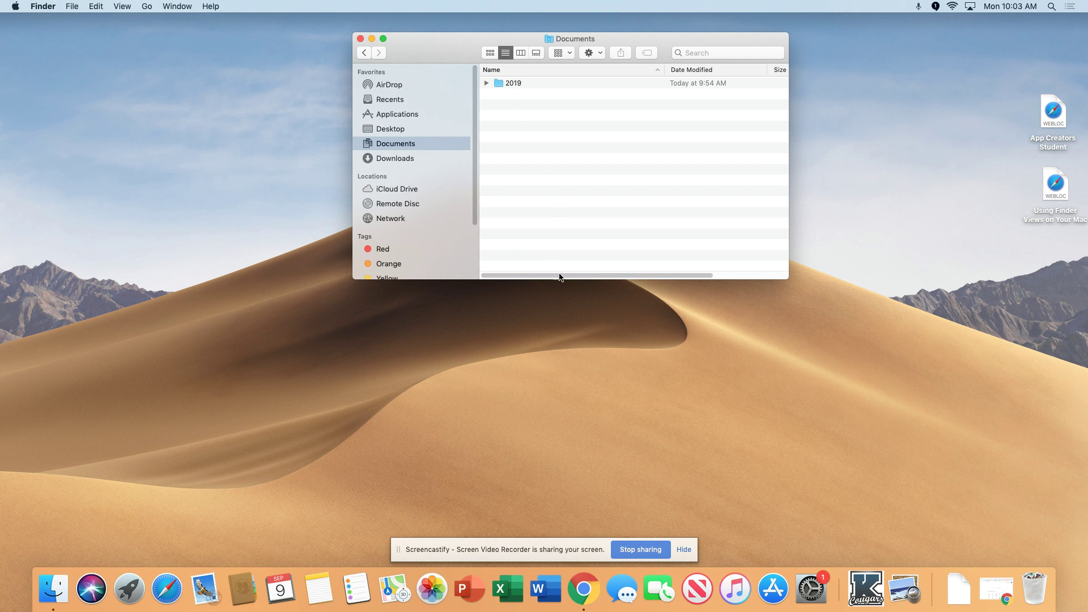
{"action": "left_click_drag", "start_coordinate": [576, 274], "coordinate": [641, 277]}
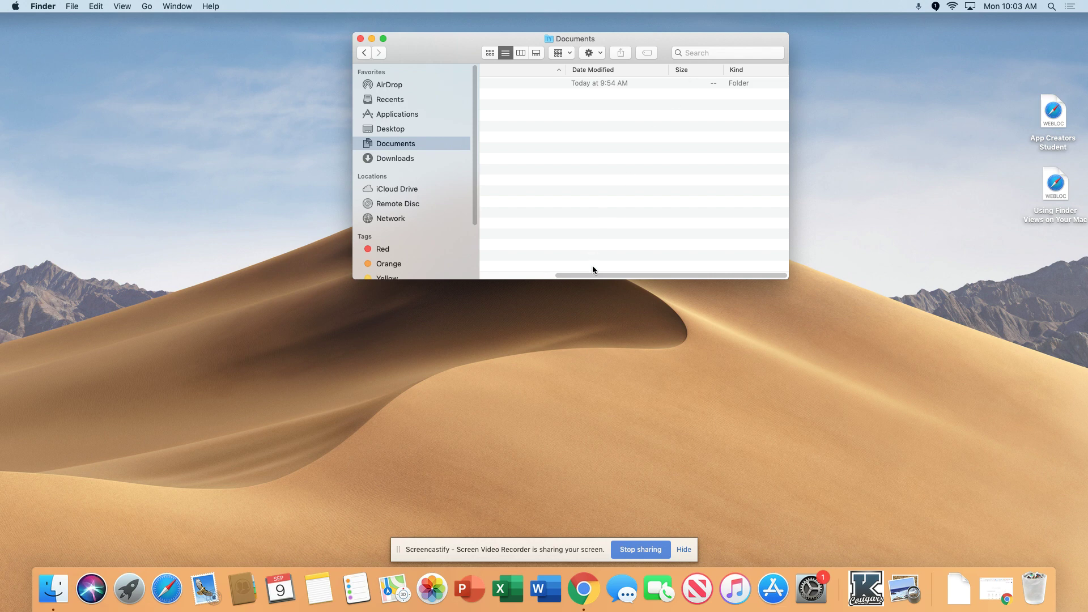
{"action": "left_click_drag", "start_coordinate": [593, 270], "coordinate": [519, 276]}
Step: In column view, move the Screen Shot file from the 2019 folder into Documents
{"action": "left_click", "coordinate": [520, 53]}
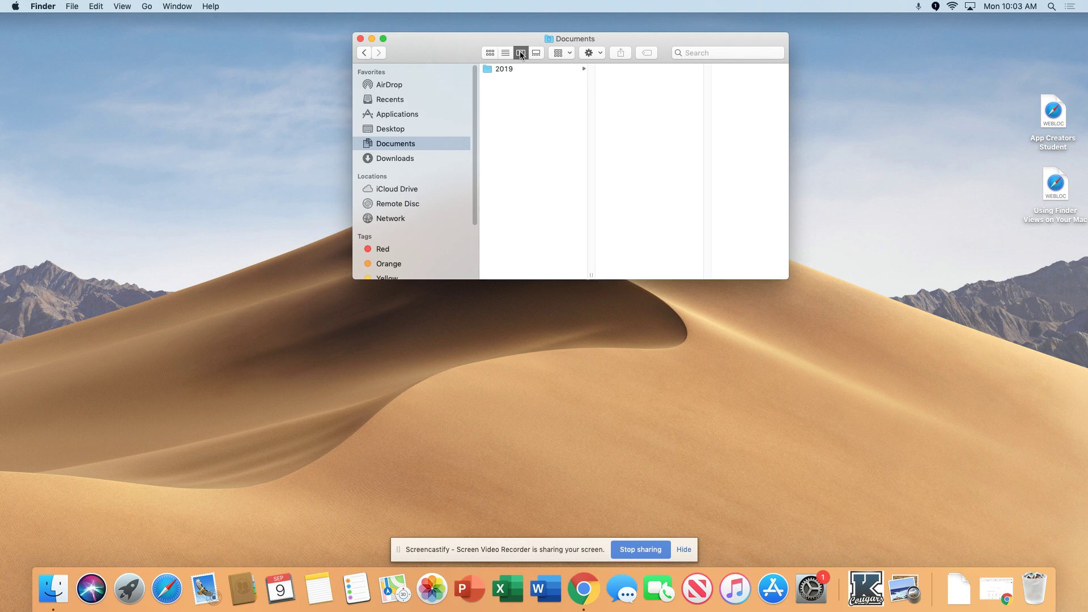
{"action": "left_click", "coordinate": [493, 67]}
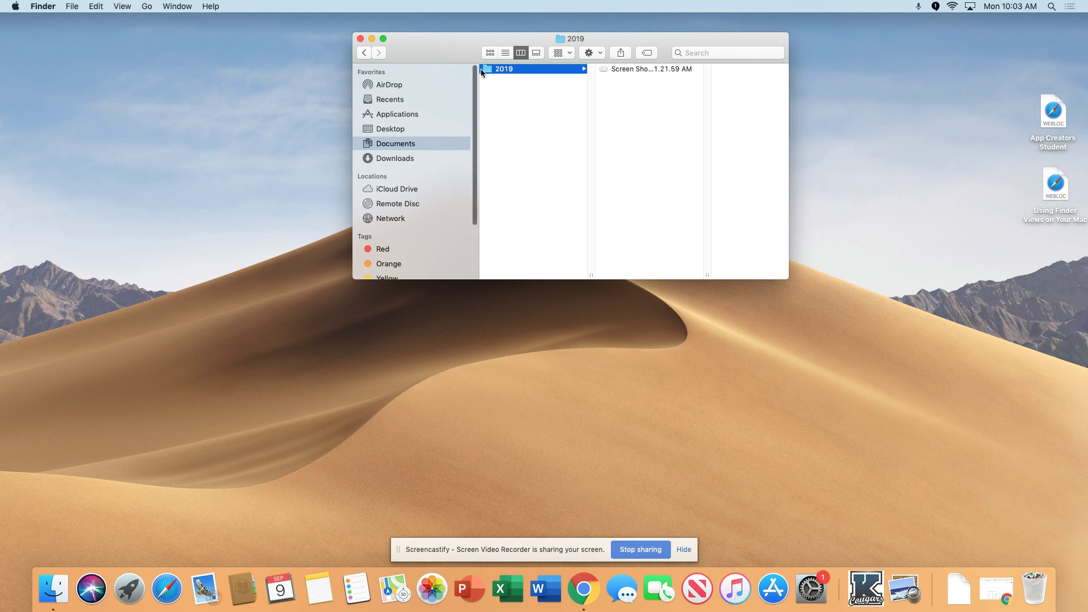
{"action": "left_click", "coordinate": [629, 69]}
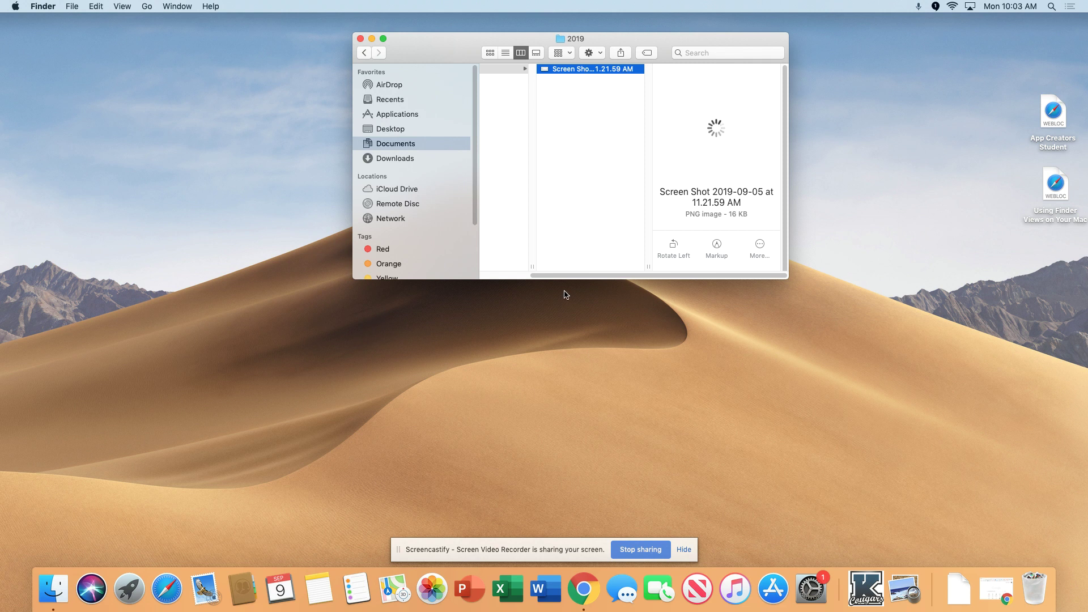
{"action": "left_click_drag", "start_coordinate": [566, 275], "coordinate": [518, 275]}
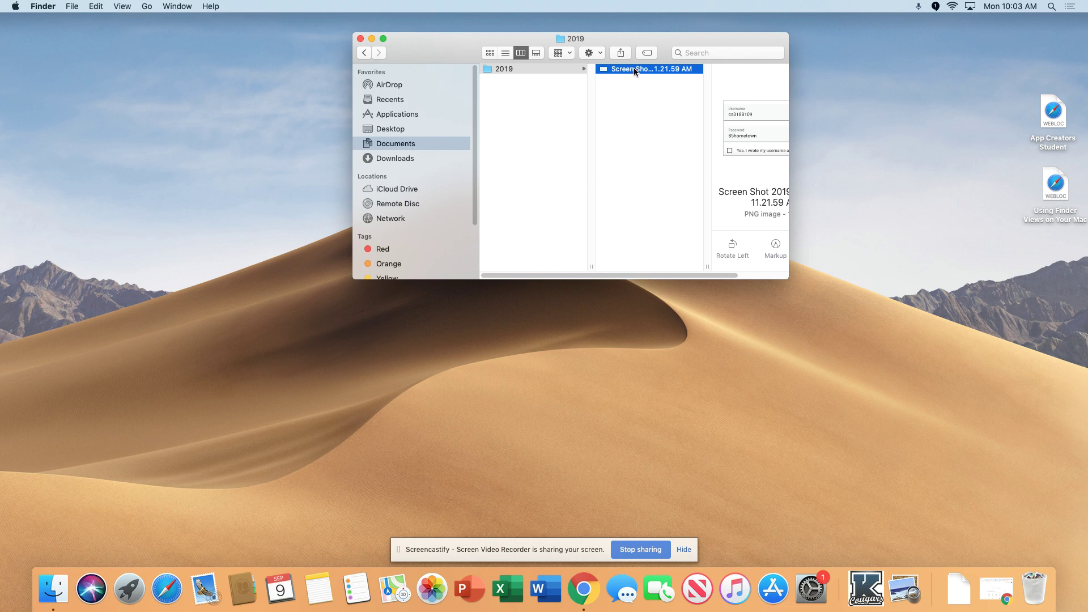
{"action": "left_click_drag", "start_coordinate": [633, 66], "coordinate": [513, 102]}
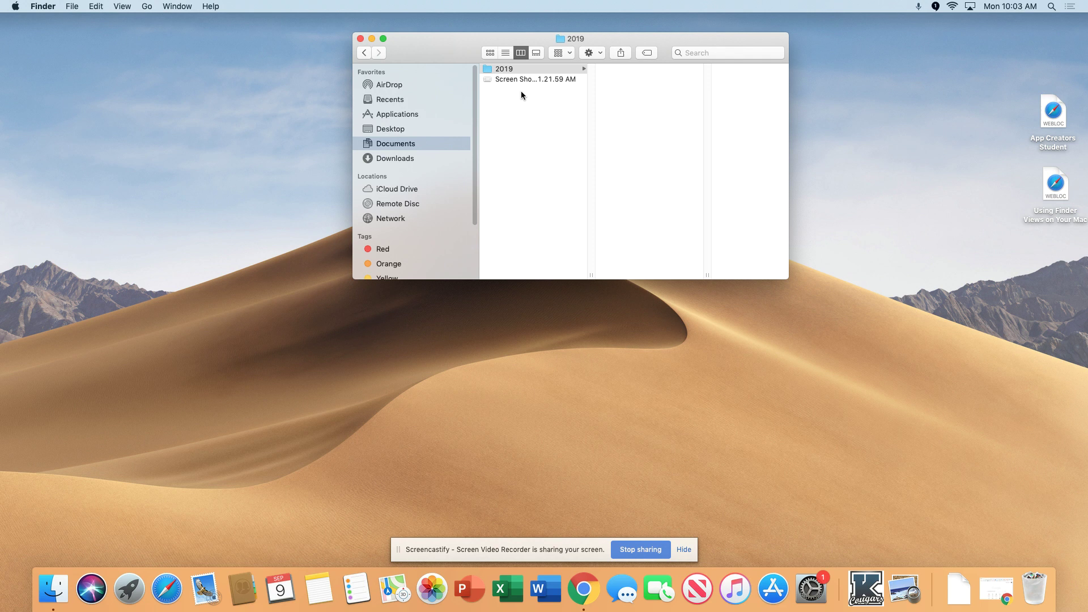
Step: Show Documents in gallery view, then switch it to icon view
{"action": "left_click", "coordinate": [535, 54]}
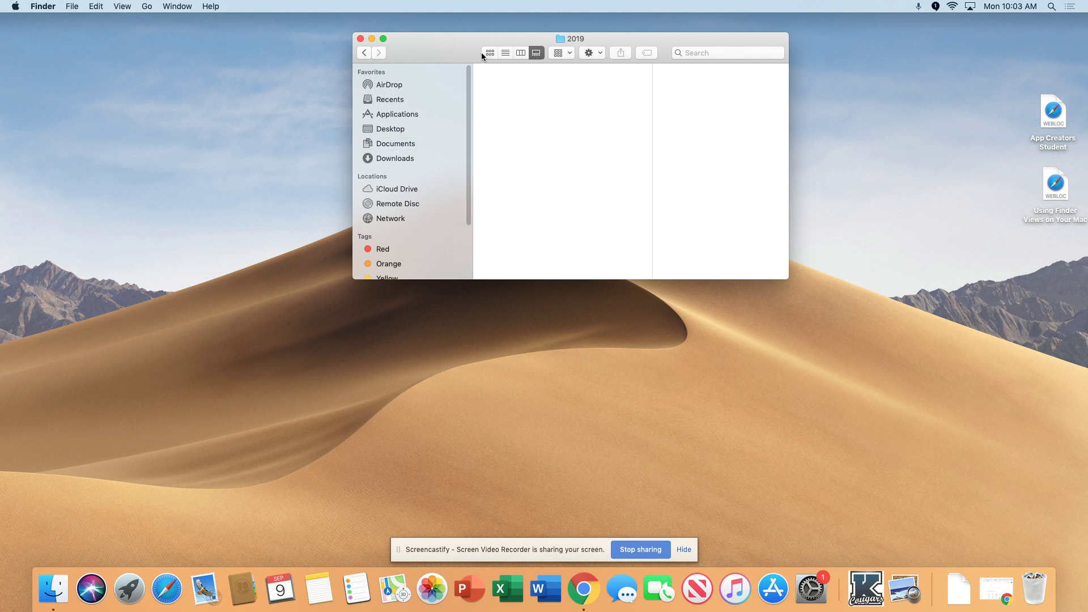
{"action": "left_click", "coordinate": [390, 145]}
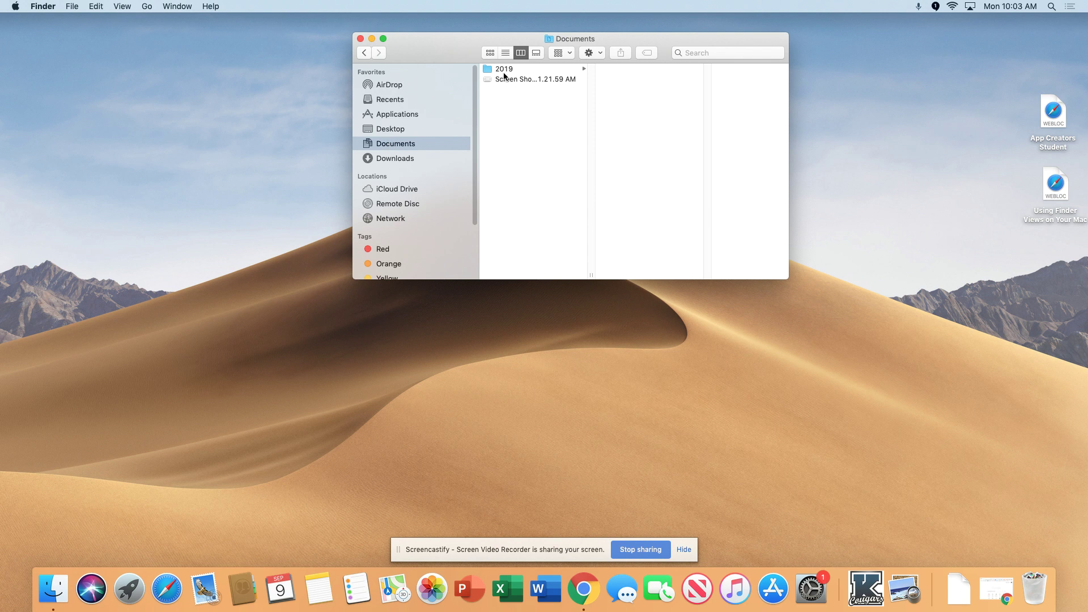
{"action": "left_click", "coordinate": [536, 53]}
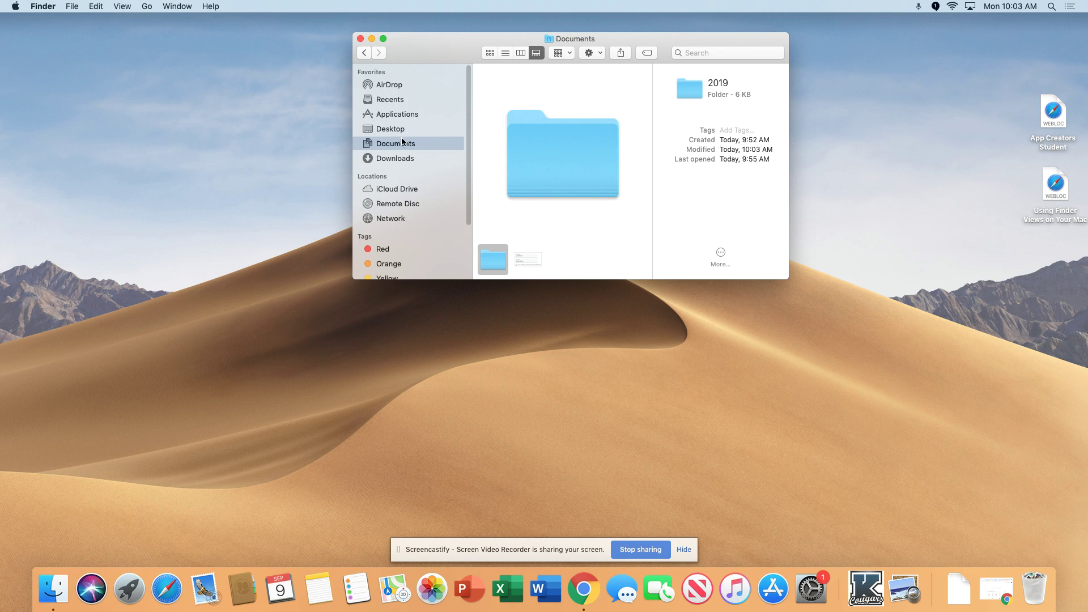
{"action": "left_click", "coordinate": [488, 54]}
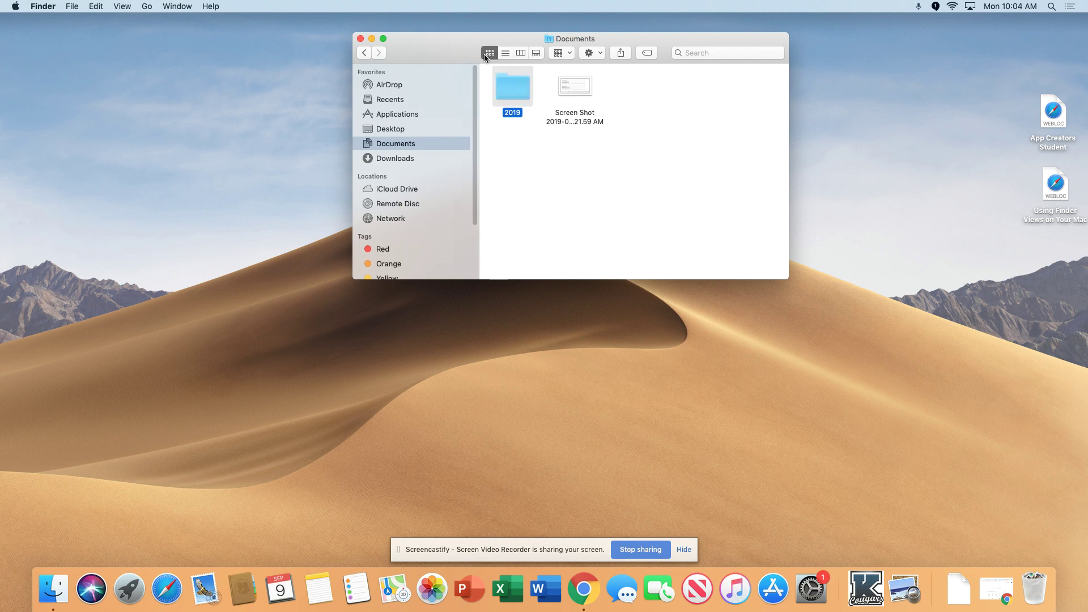
Step: Add an 'untitled folder' via the Action menu and move it right of the screenshot
{"action": "left_click", "coordinate": [601, 56]}
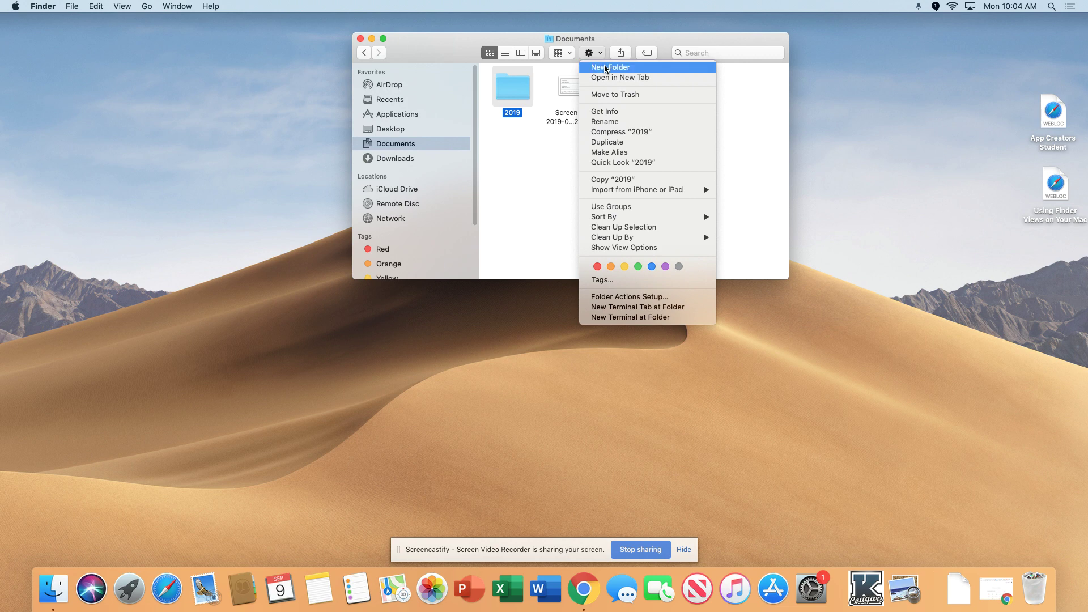
{"action": "left_click", "coordinate": [605, 68]}
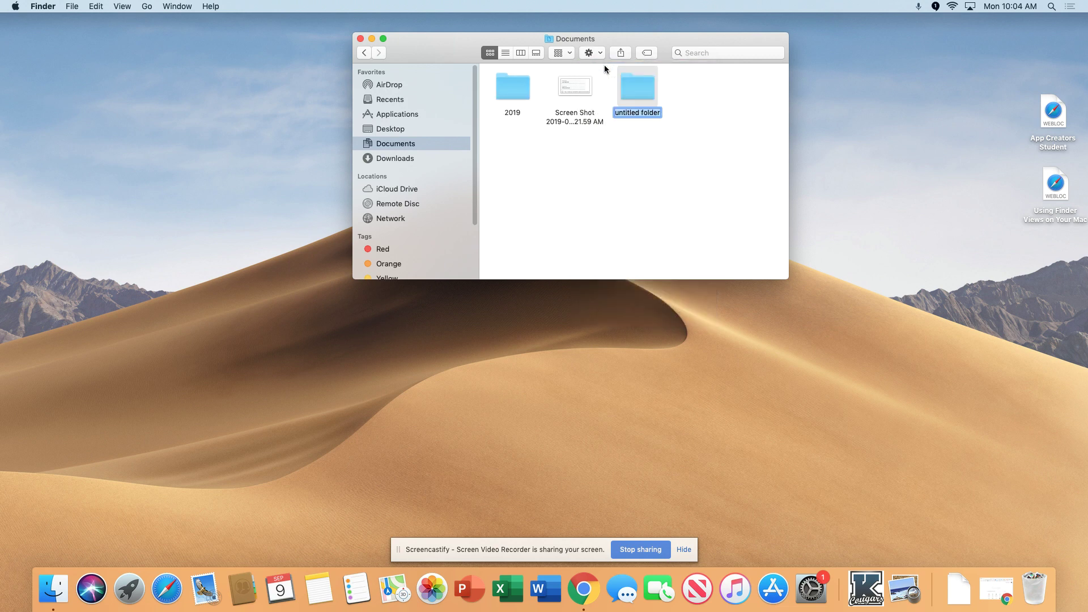
{"action": "left_click_drag", "start_coordinate": [635, 81], "coordinate": [671, 86]}
{"action": "left_click", "coordinate": [675, 148]}
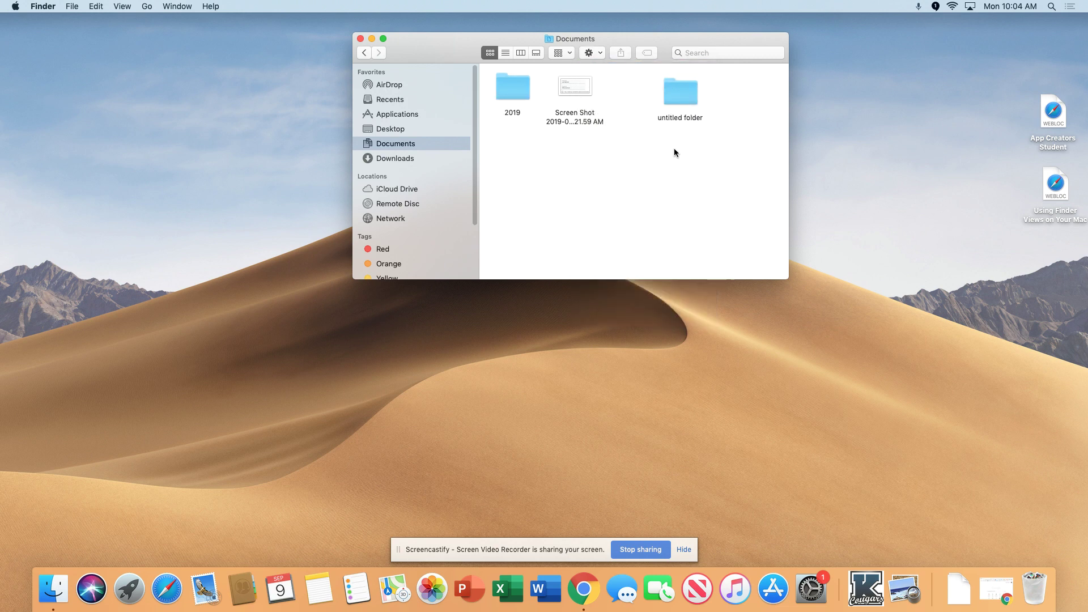